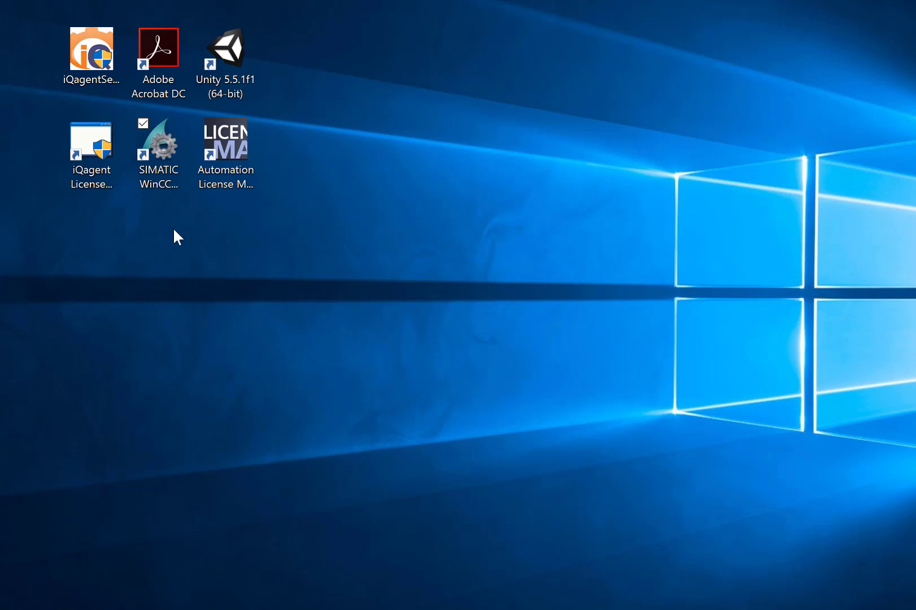
Launch SIMATIC WinCC Explorer from the desktop shortcut
click(160, 189)
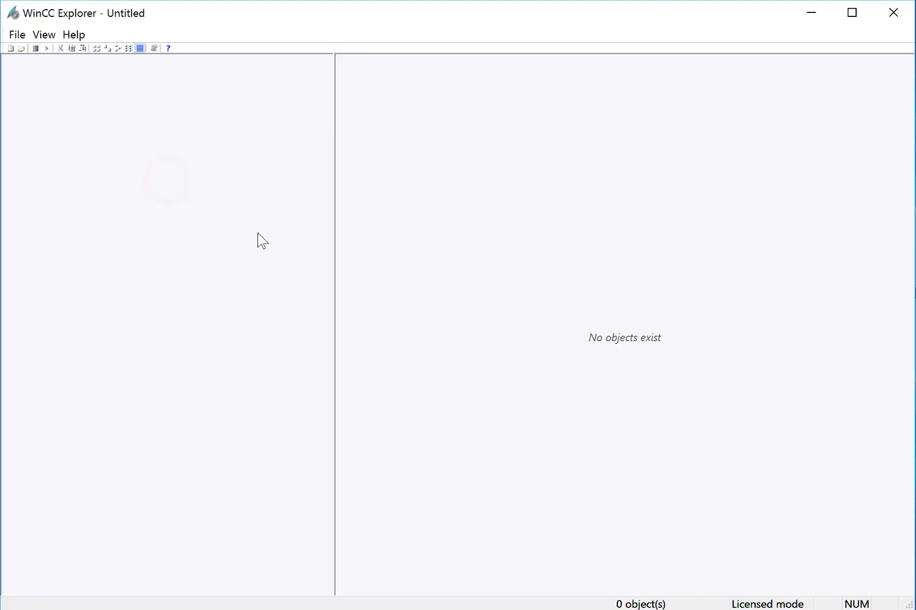
Start a new project via File > New and choose Single-User Project
click(17, 34)
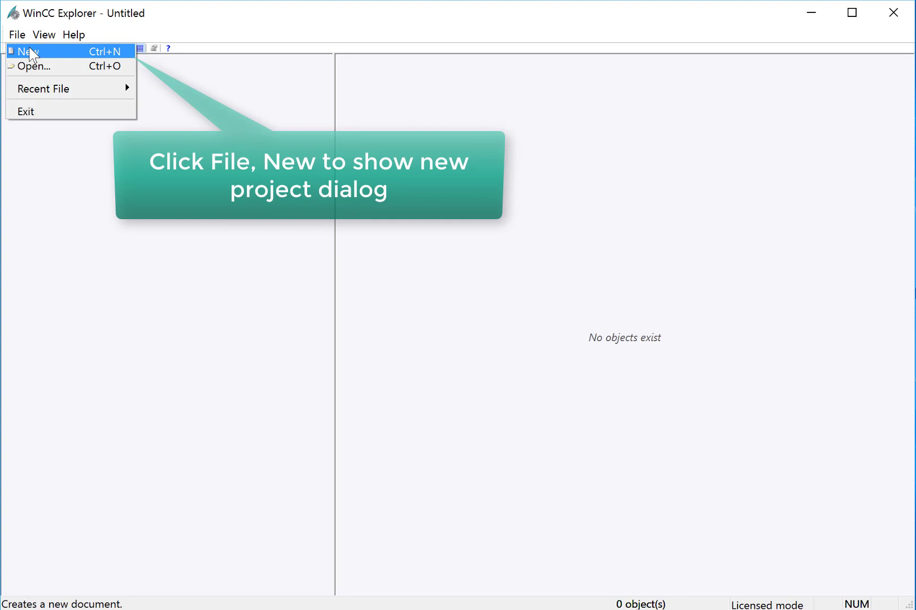
click(37, 55)
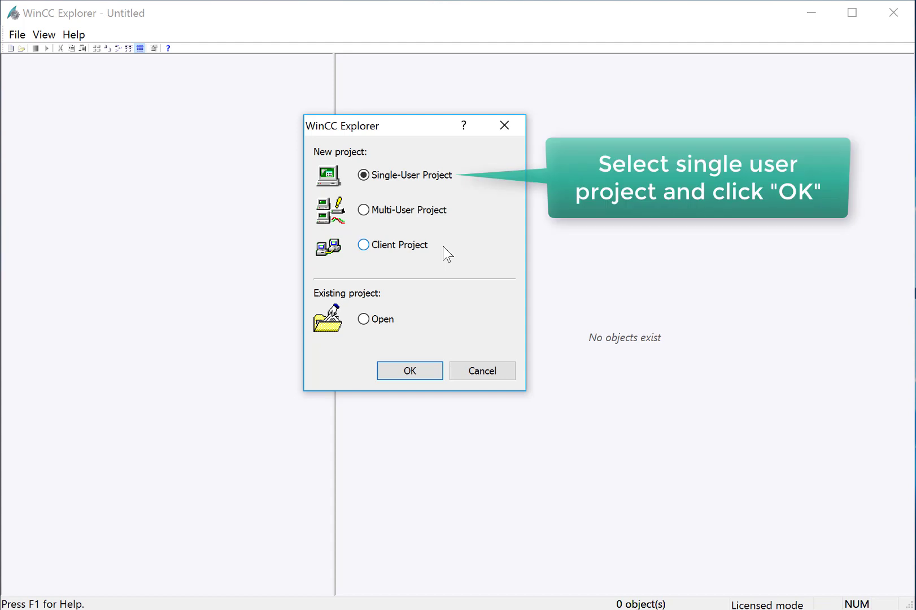
click(401, 179)
Confirm the single-user type and create the project named WinCC_V7_SBS
click(421, 376)
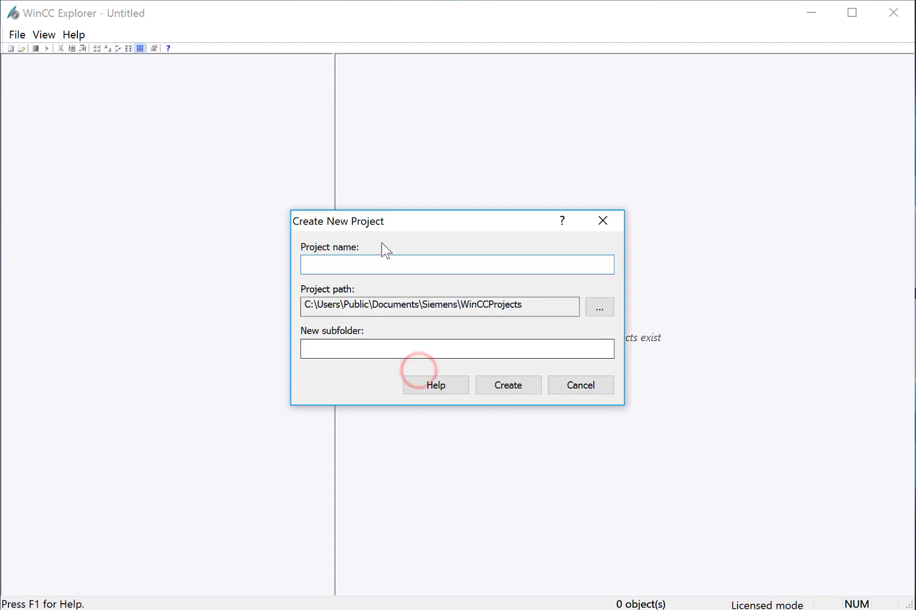
click(388, 264)
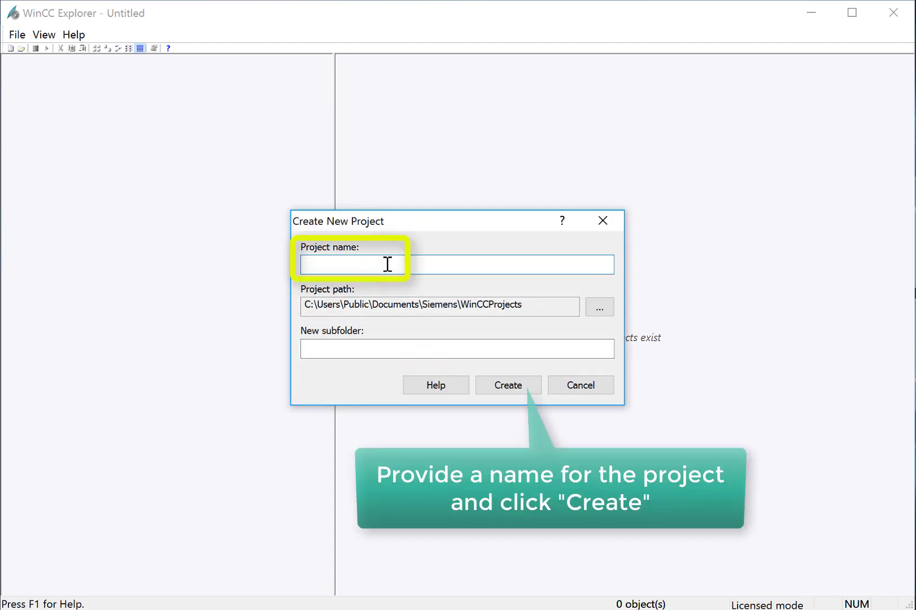
text(WinCC)
text(_V7)
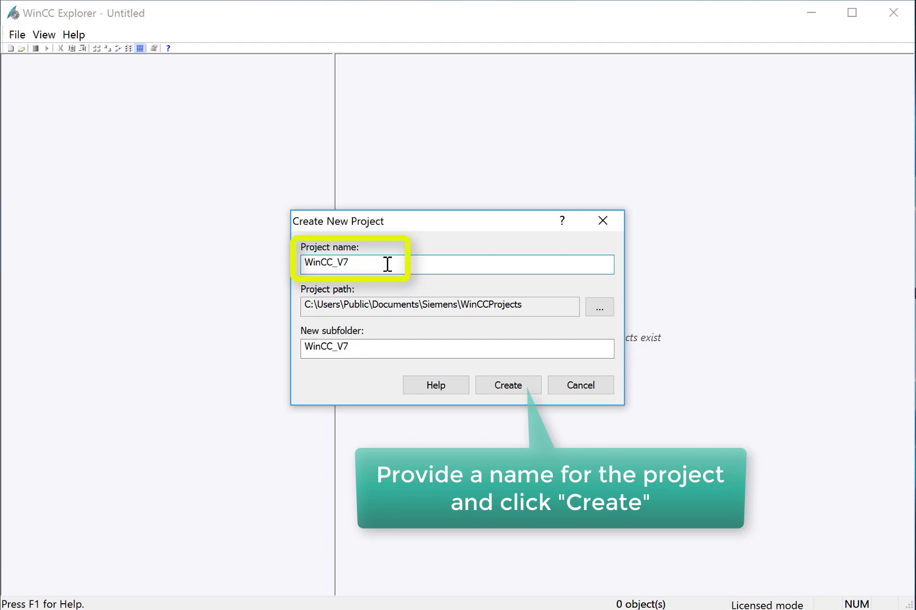
text(_SBS)
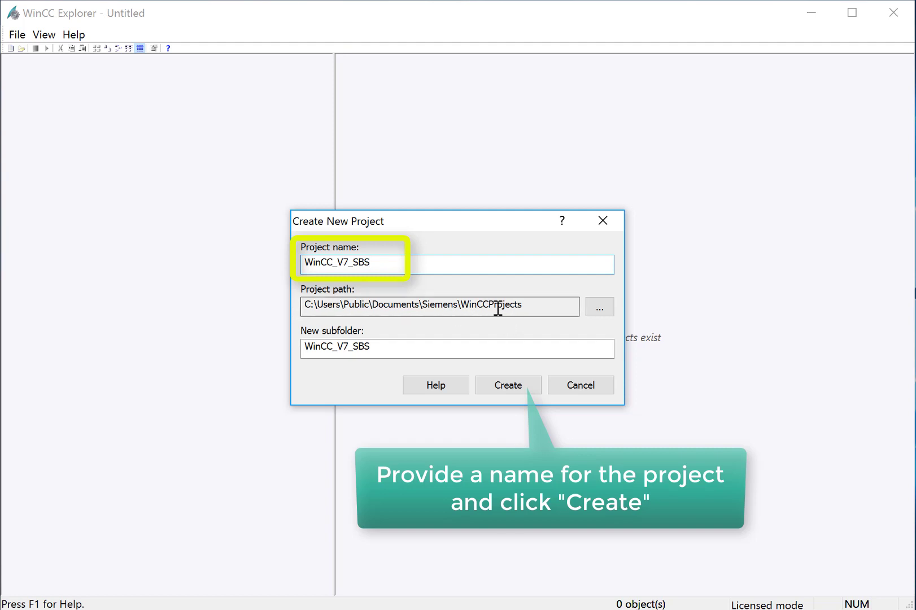
click(503, 390)
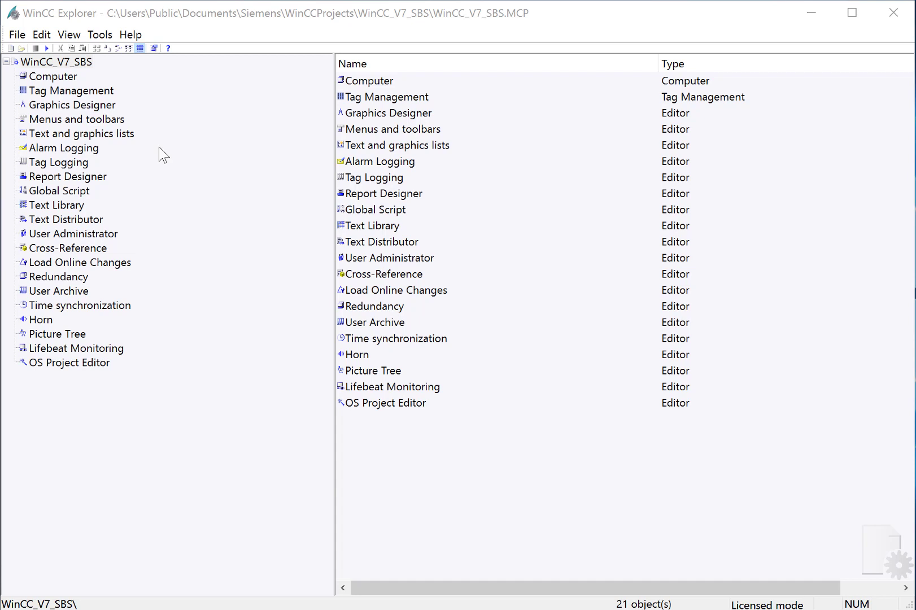
Open WinCC_V7_SBS project properties and keep the type as Single-User Project
click(46, 65)
right_click(45, 66)
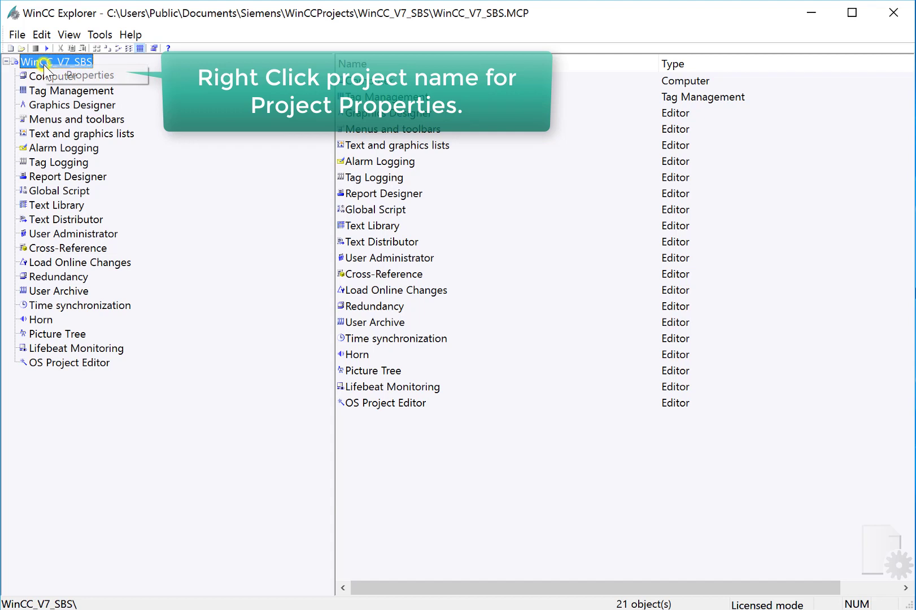
click(80, 83)
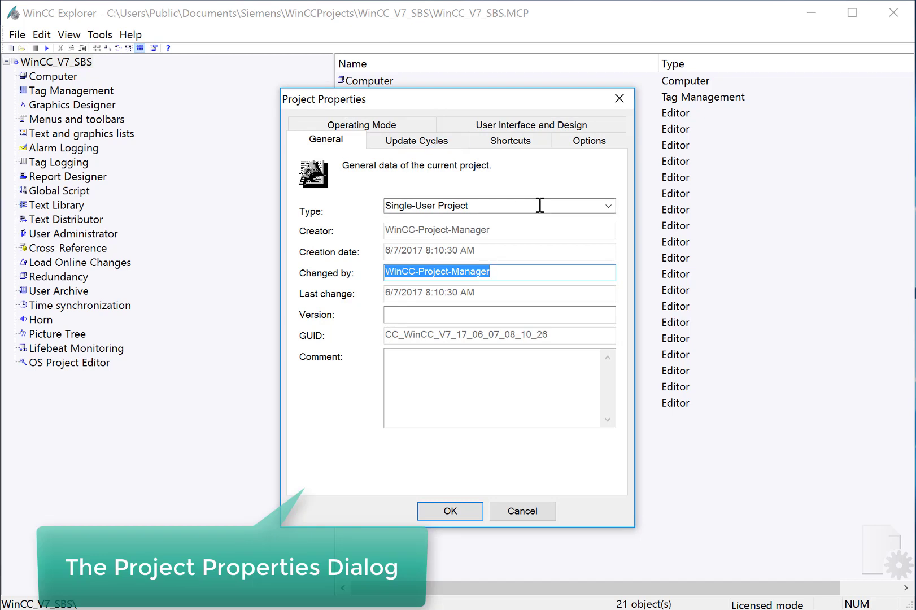
click(610, 207)
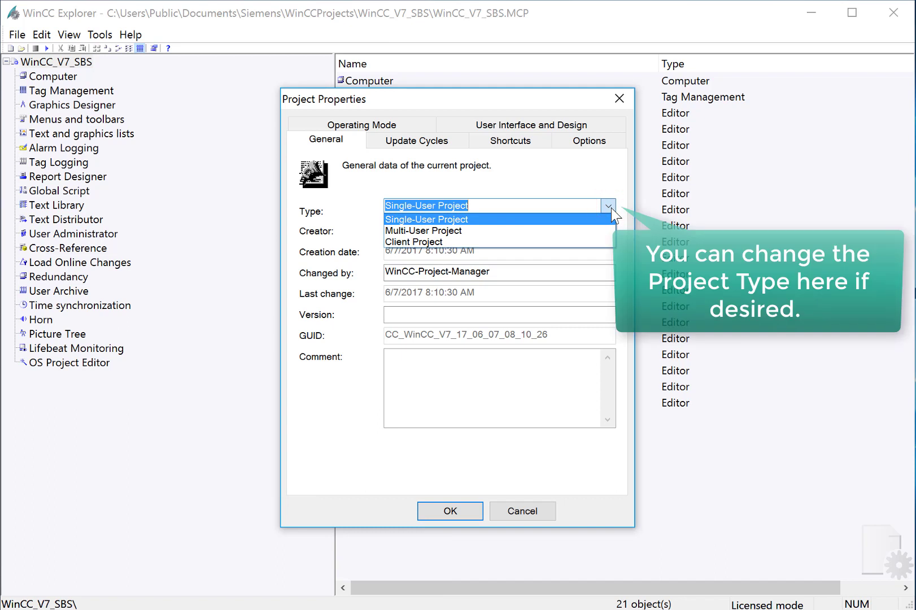
click(609, 208)
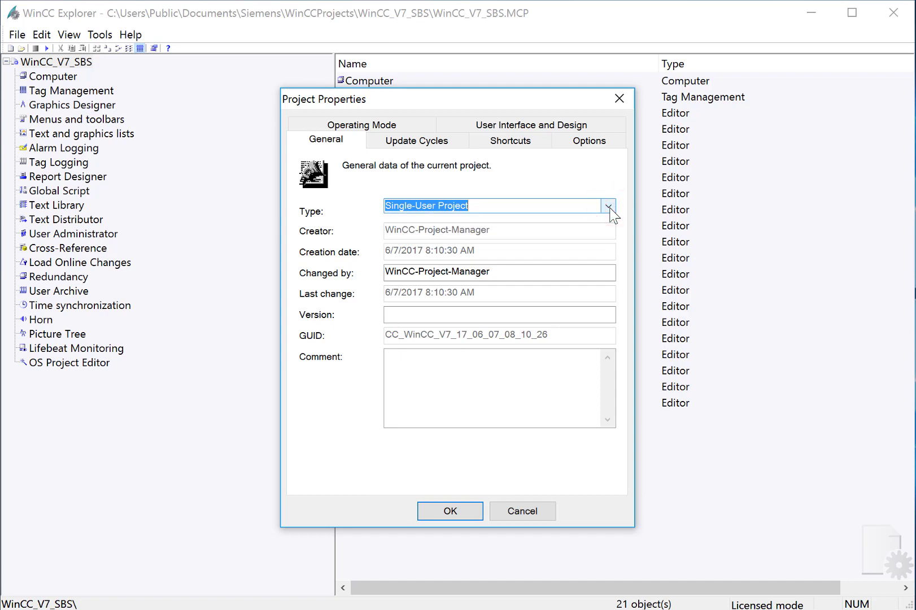
Review the project version and comment fields, then the Update Cycles page
click(505, 315)
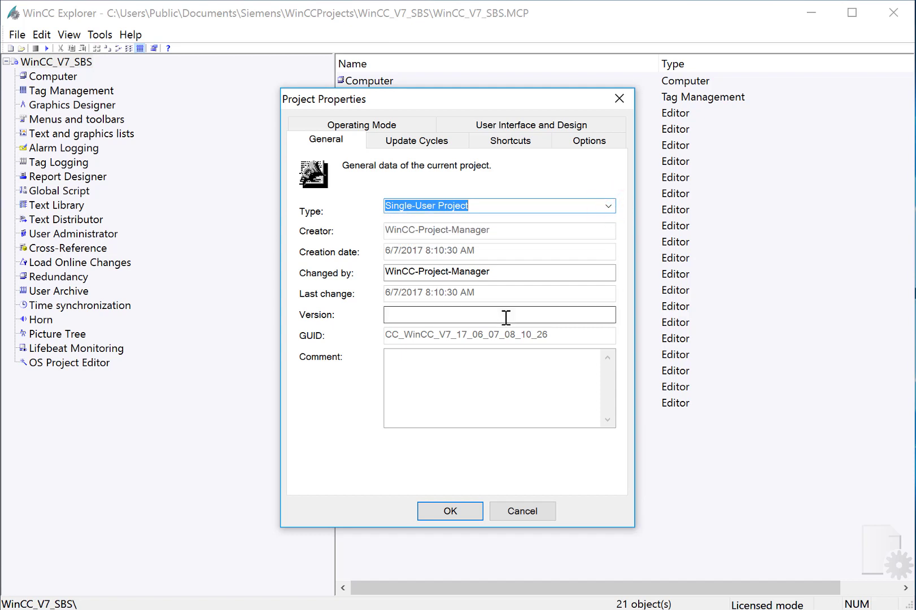
click(507, 384)
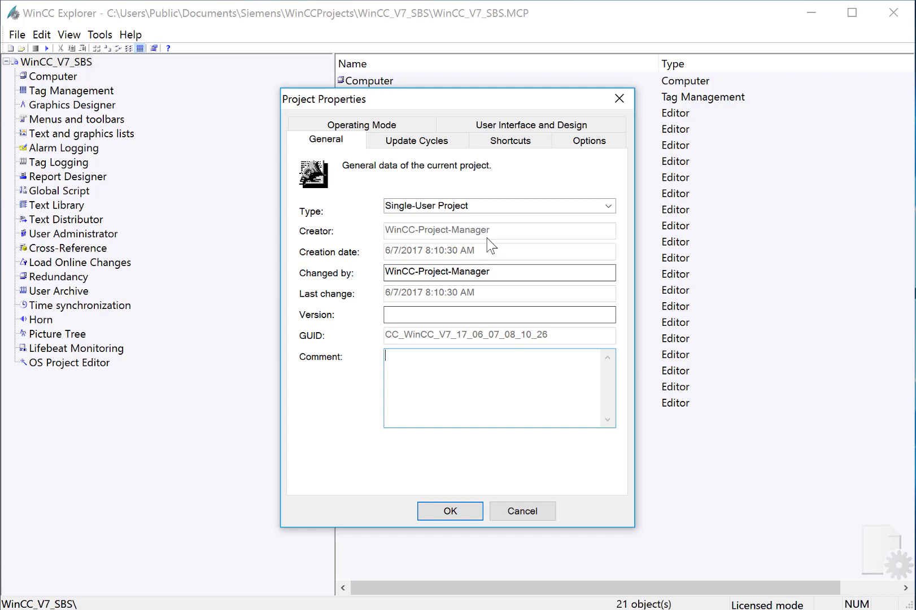
click(413, 140)
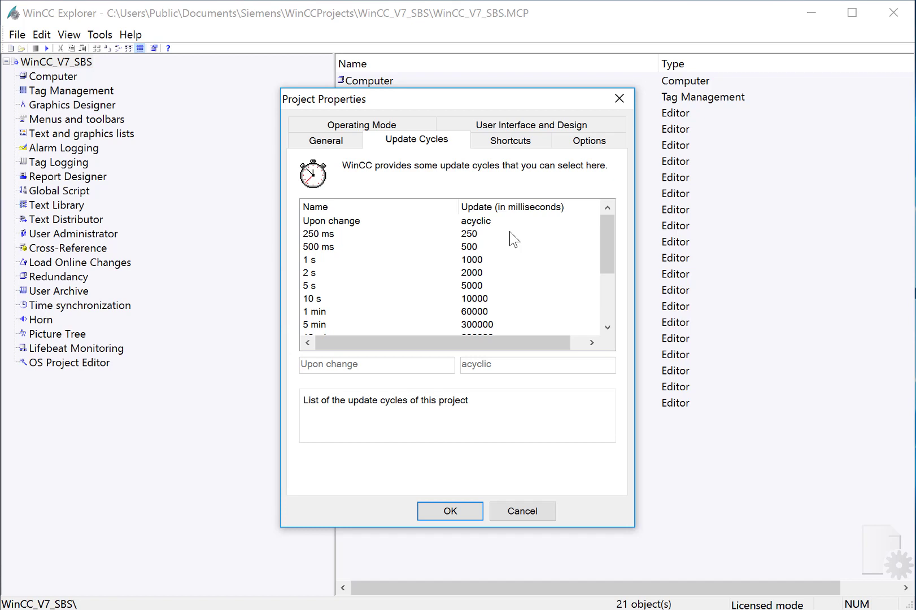
Review the Shortcuts actions and Options pages, then show the Operating Mode page
click(511, 140)
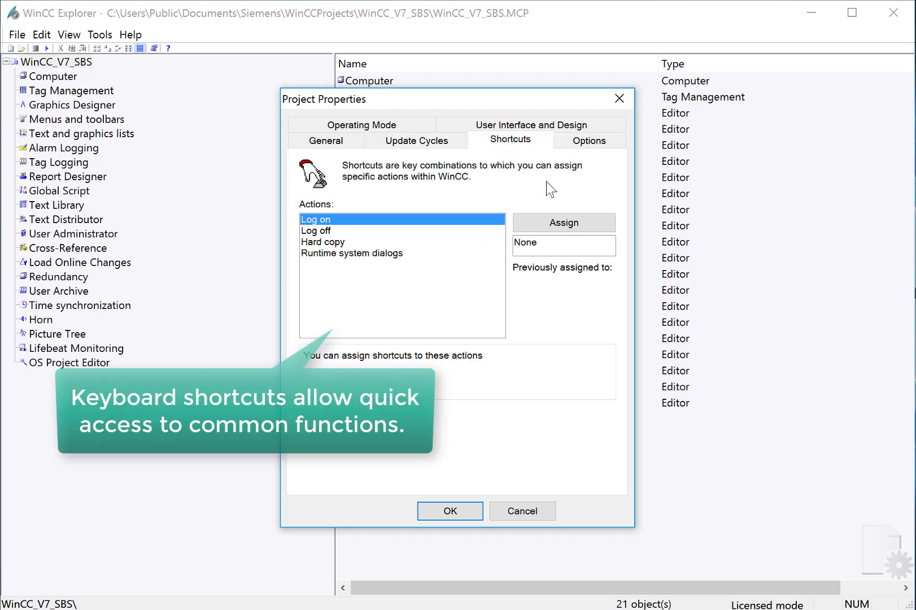
click(308, 231)
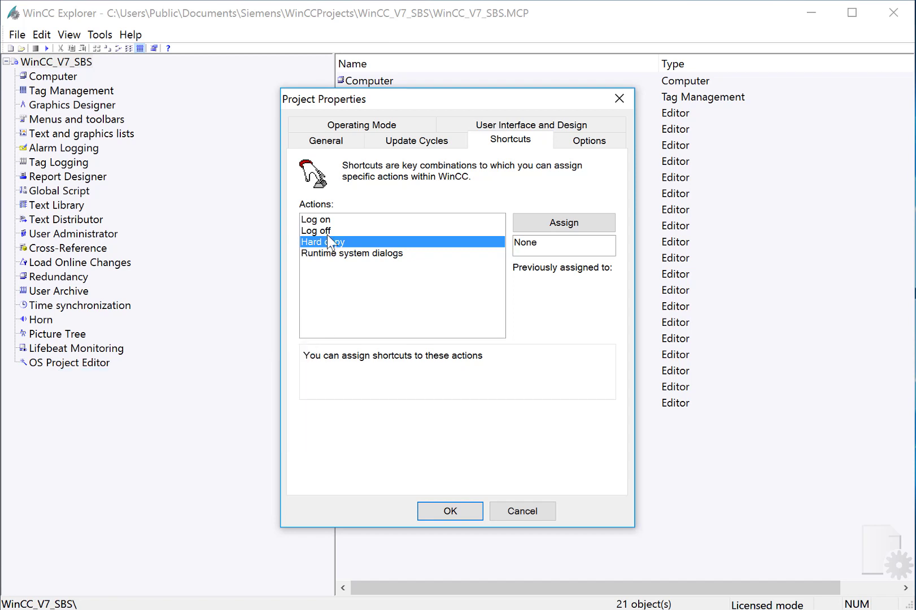
click(381, 254)
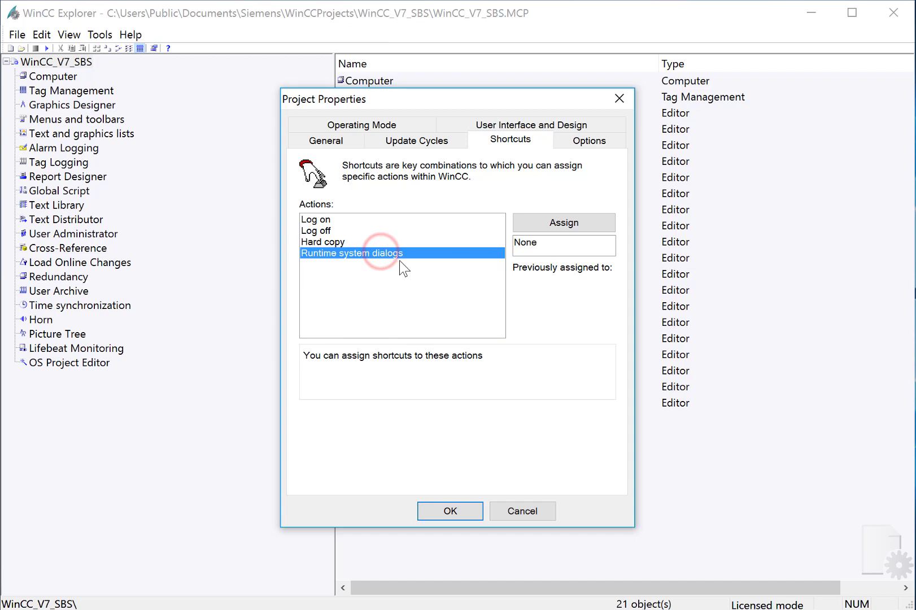
click(588, 140)
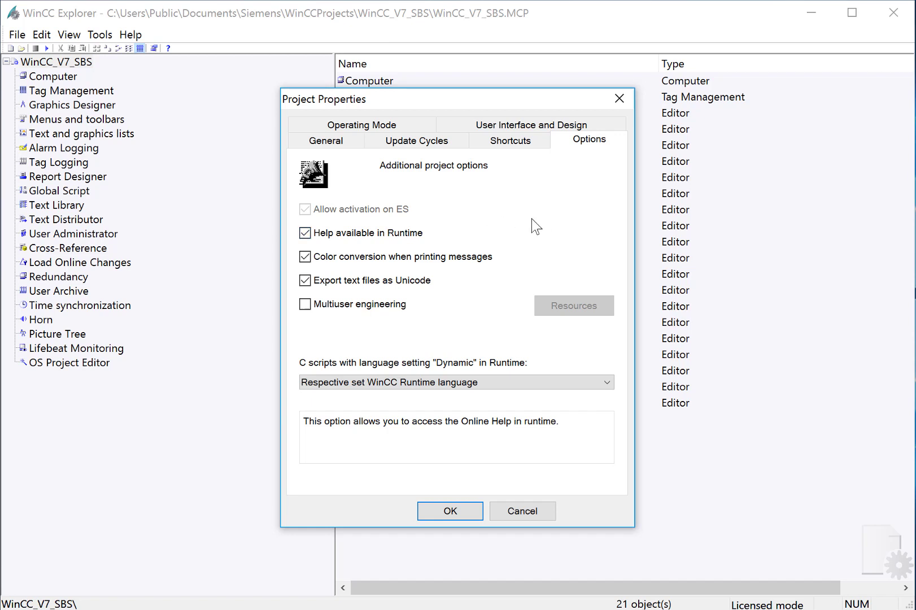
click(379, 125)
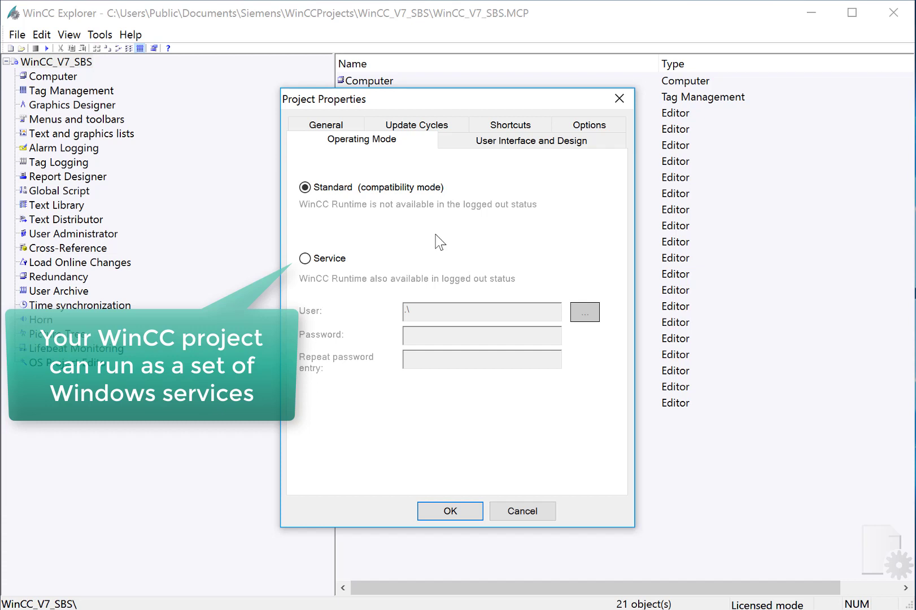
Show the User Interface and Design page with WinCC Dark as active design
click(508, 139)
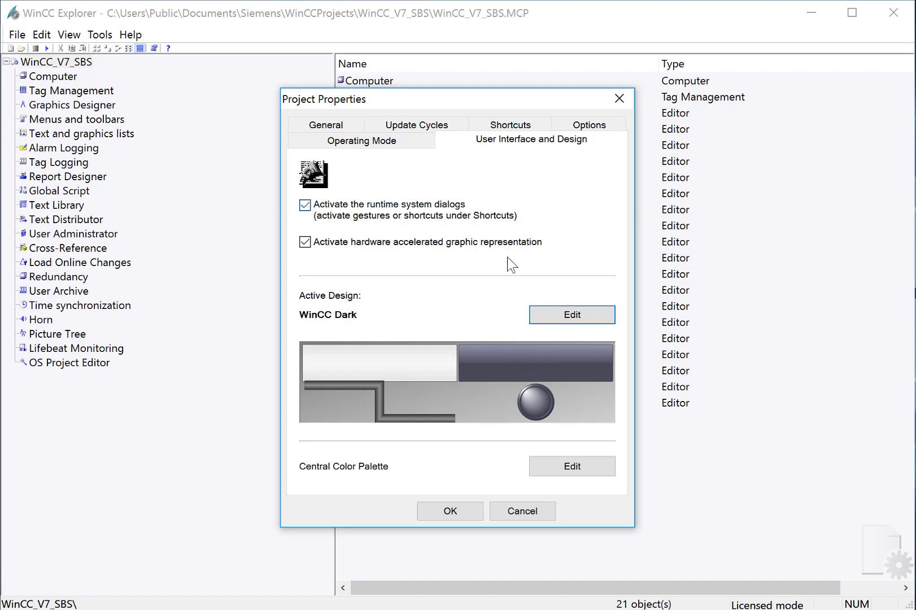
click(566, 315)
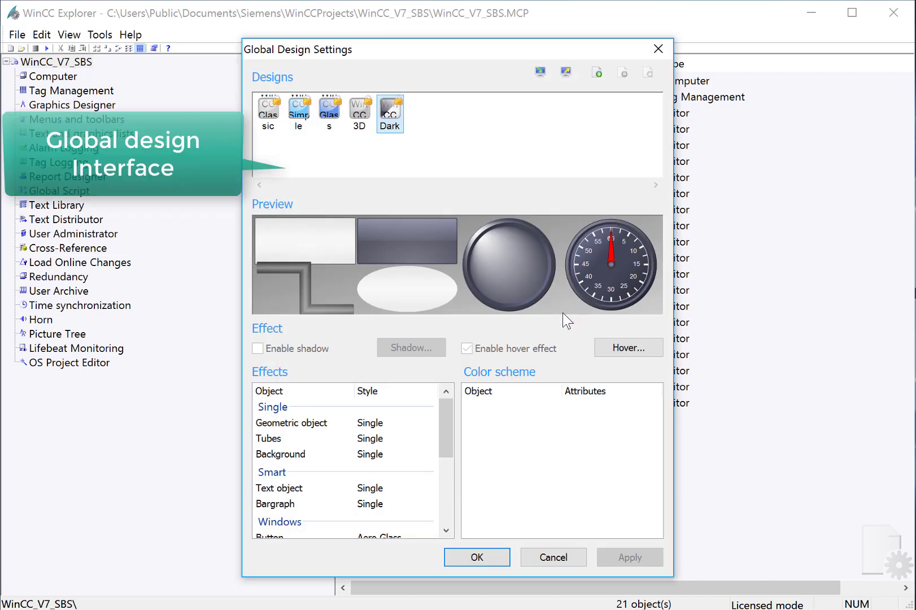
click(360, 120)
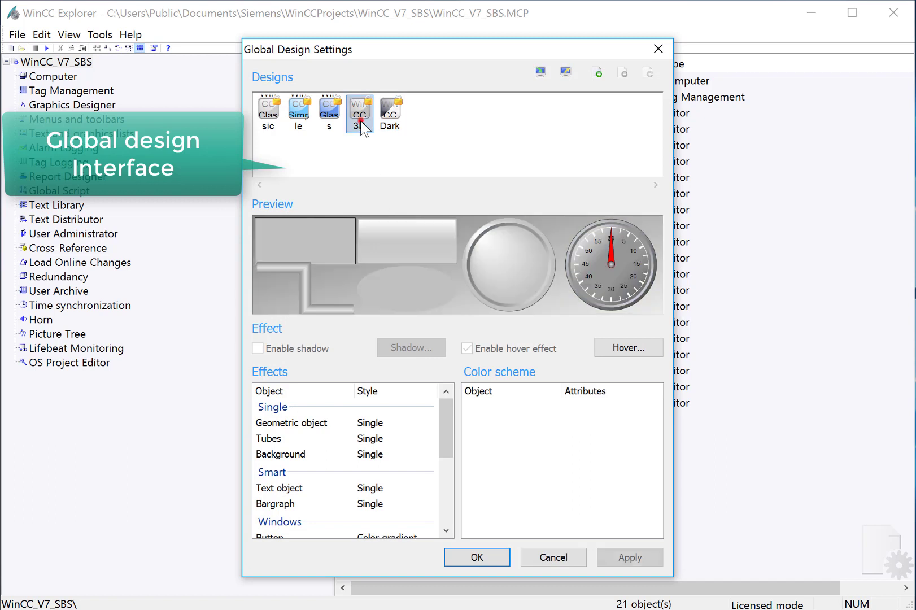
click(331, 116)
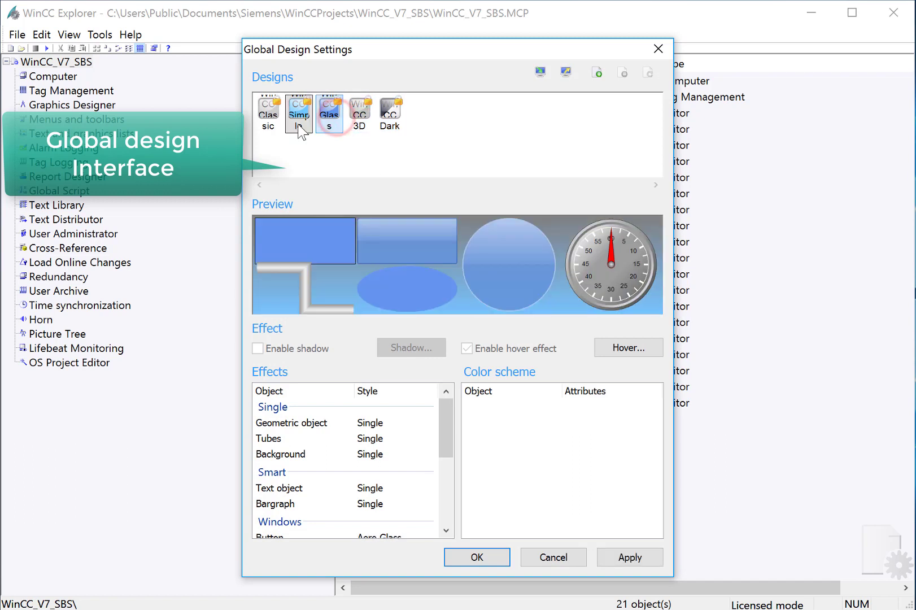
click(298, 125)
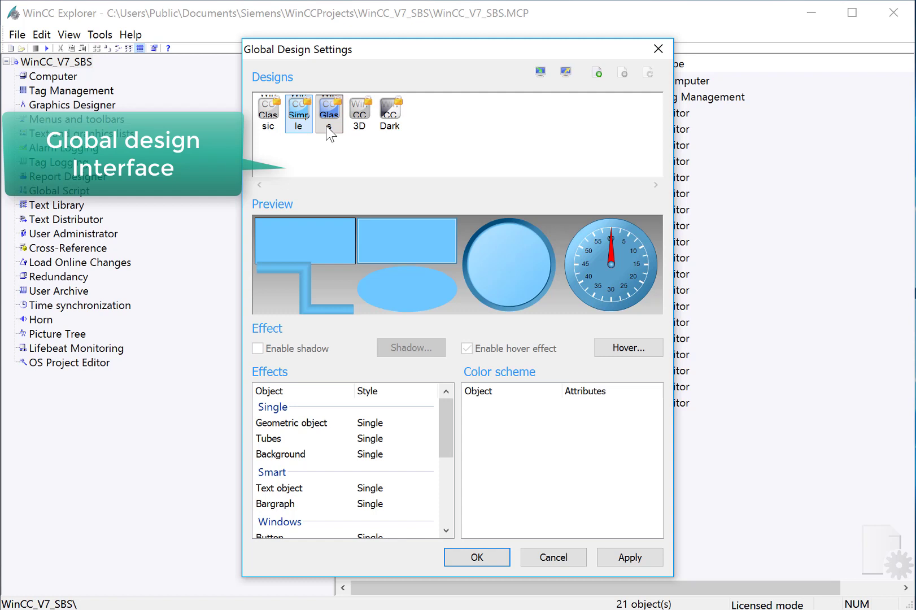
click(327, 125)
click(355, 127)
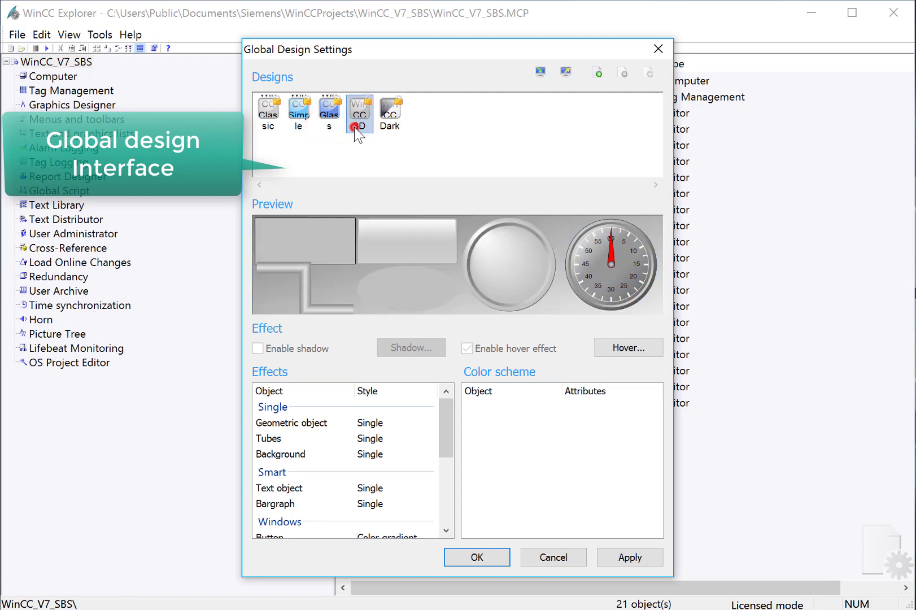
click(390, 127)
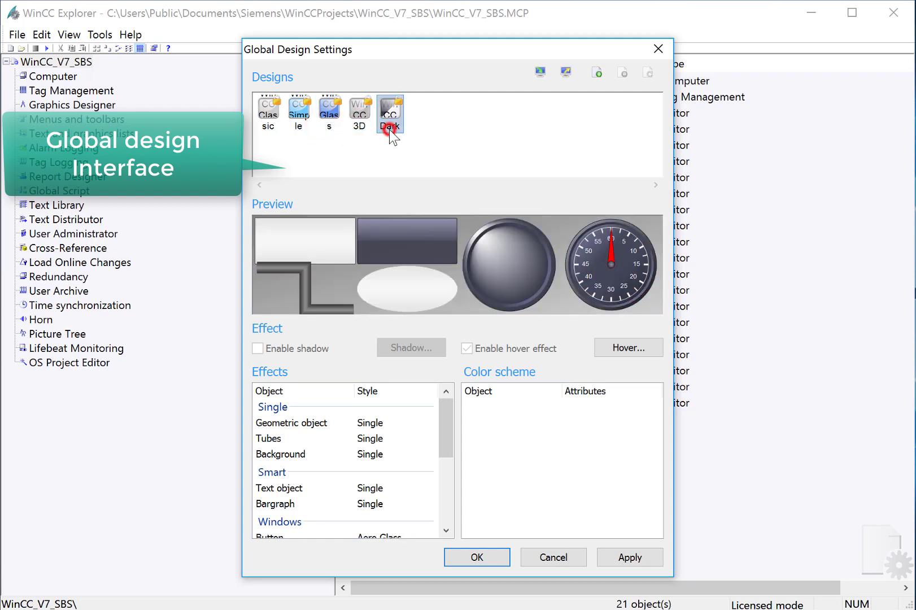
click(301, 424)
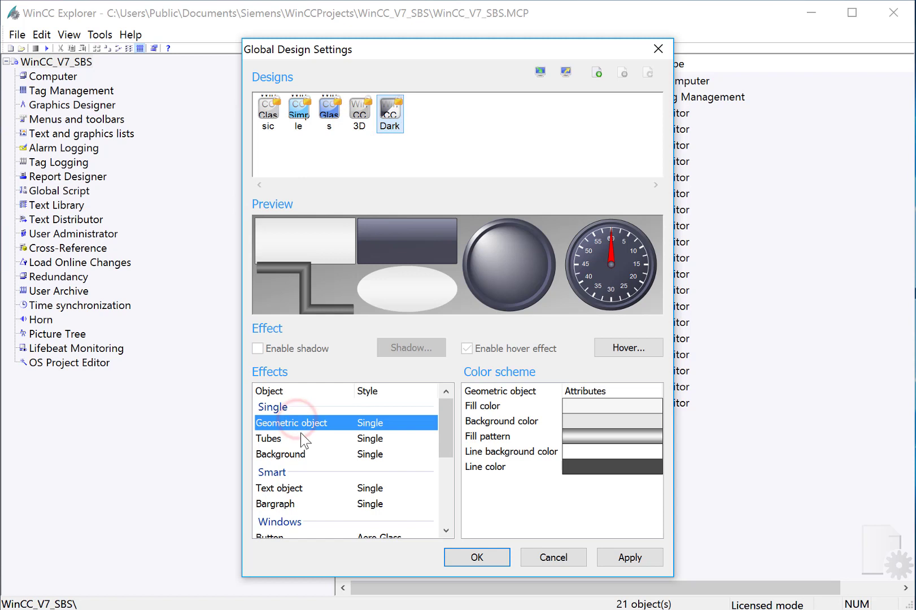
click(301, 438)
View the central color palette, close Project Properties and select the Computer node
click(499, 557)
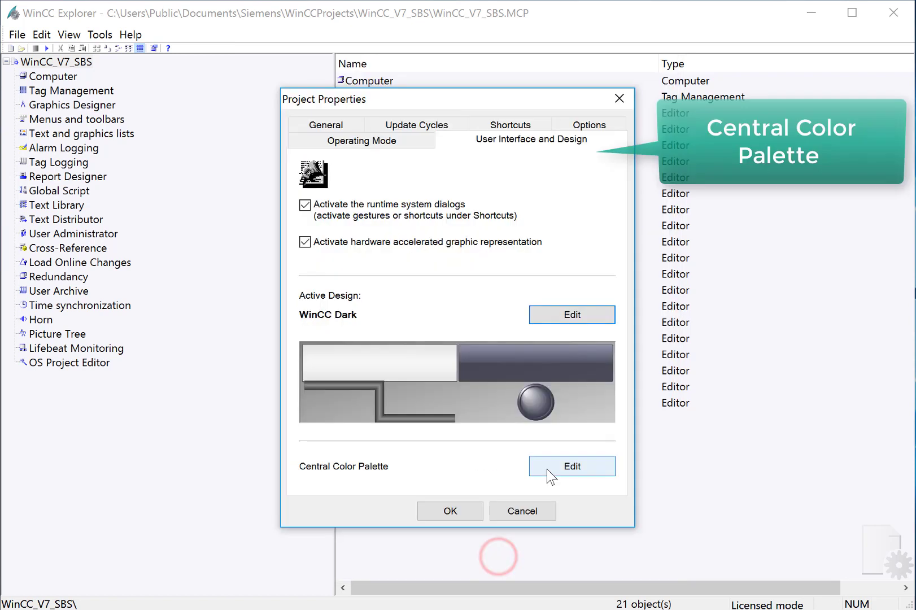
click(547, 468)
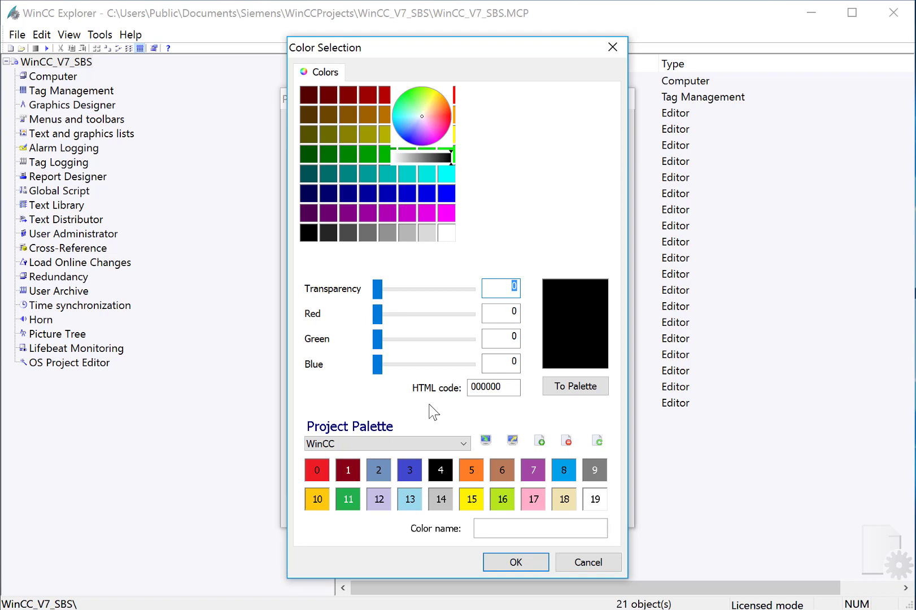
click(513, 562)
click(51, 77)
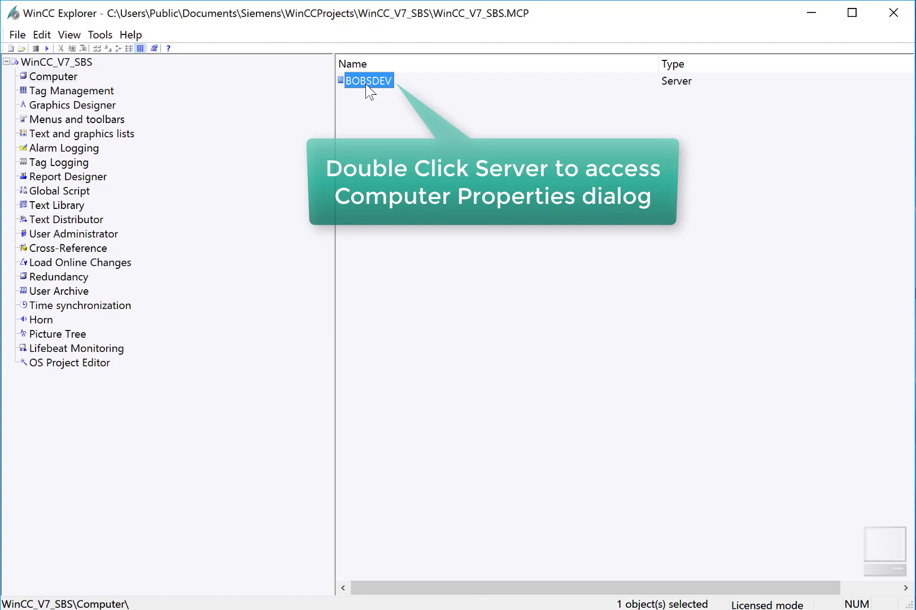
Open BOBSDEV computer properties and review its Startup and Parameters pages
double_click(366, 84)
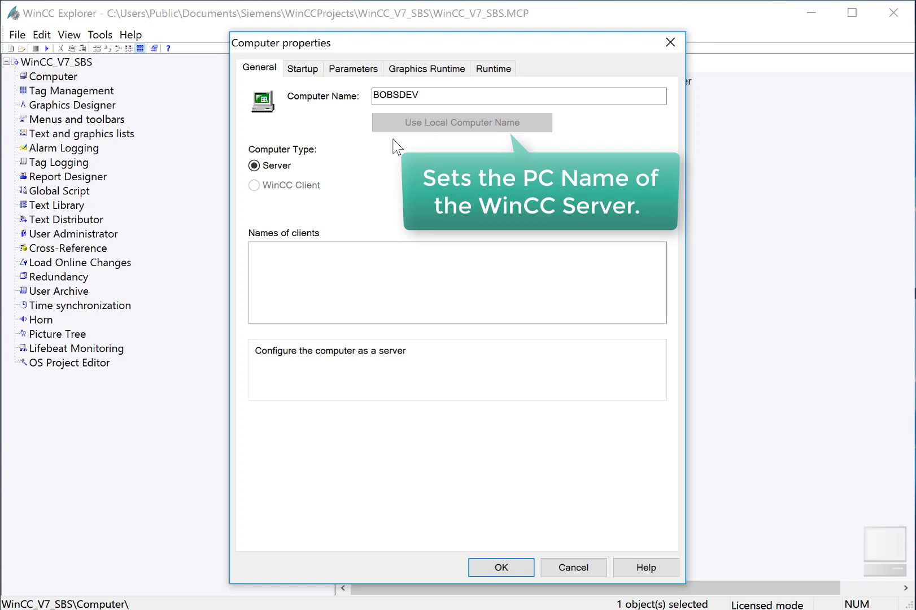
click(308, 69)
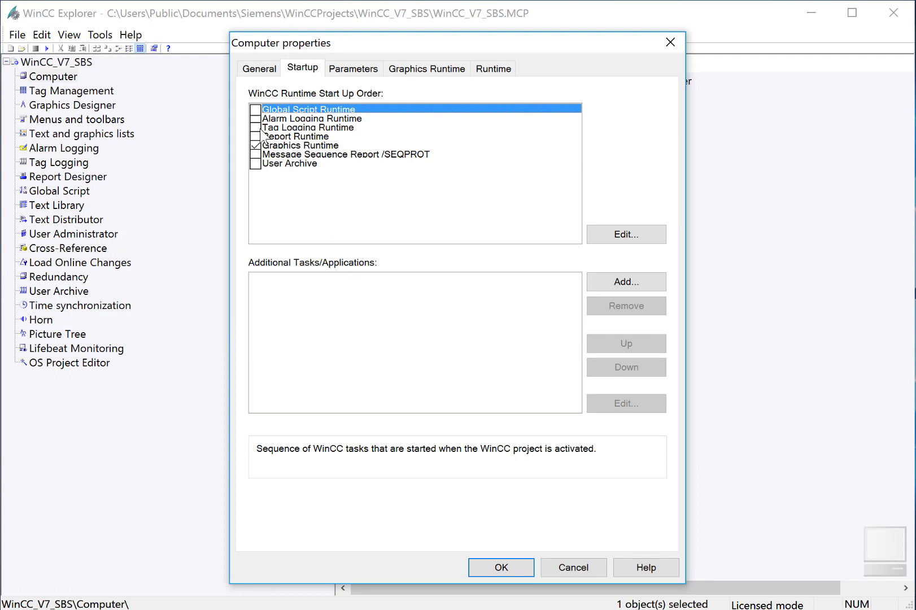
click(354, 67)
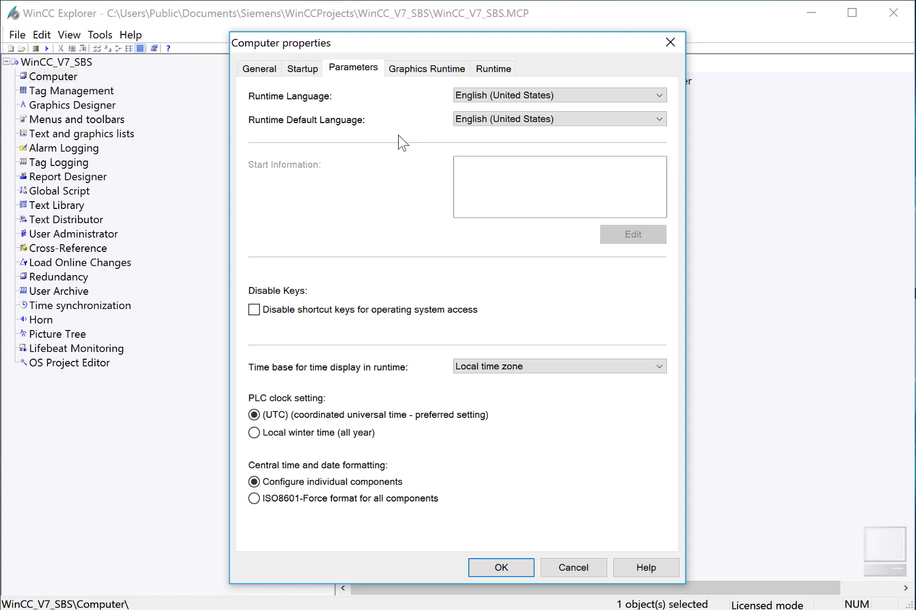
Review the Graphics Runtime page, then the Runtime debug and pointer options
click(424, 69)
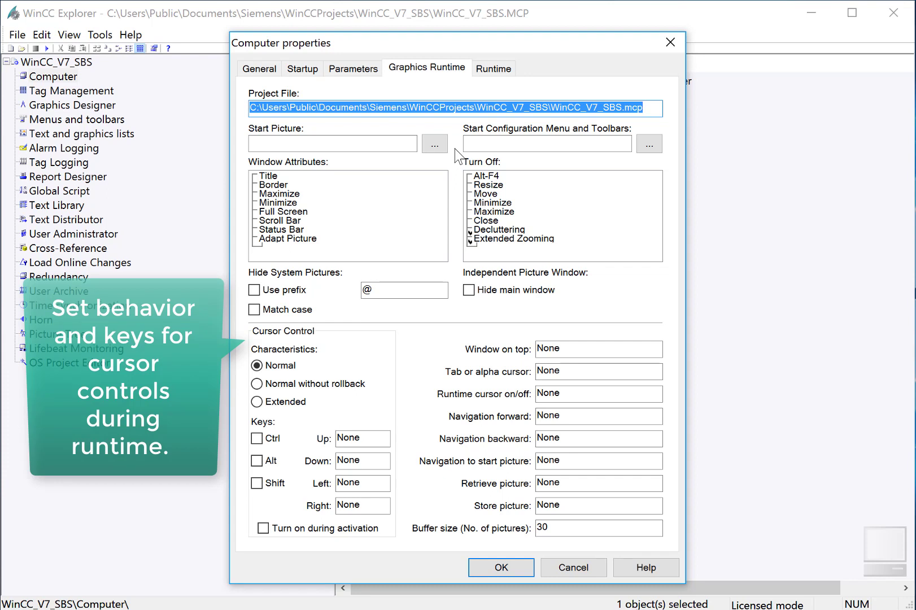
click(493, 69)
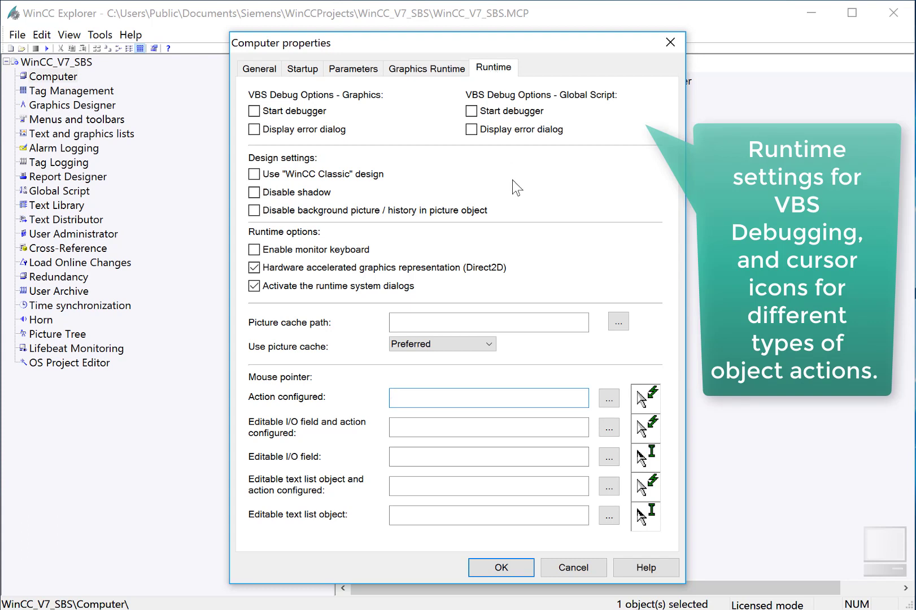
click(487, 402)
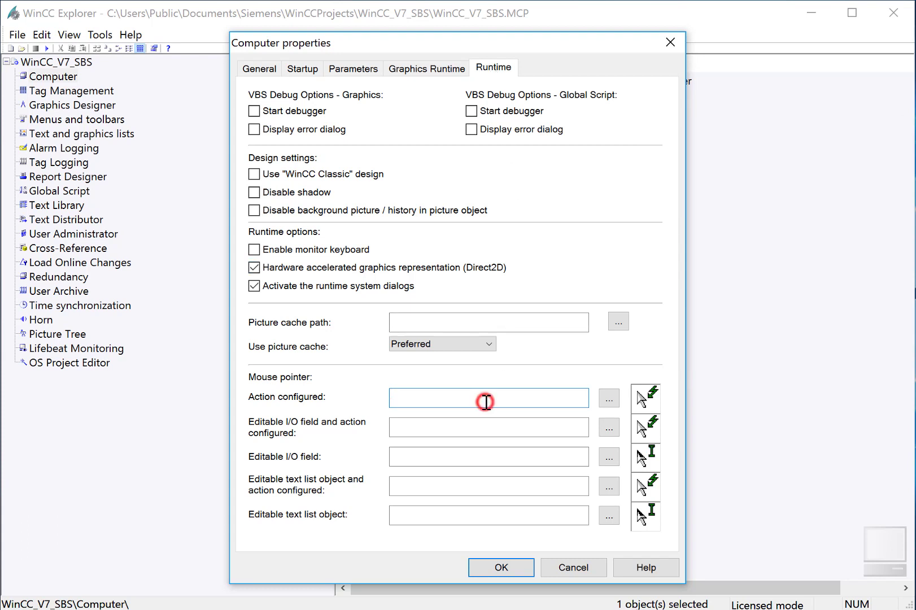